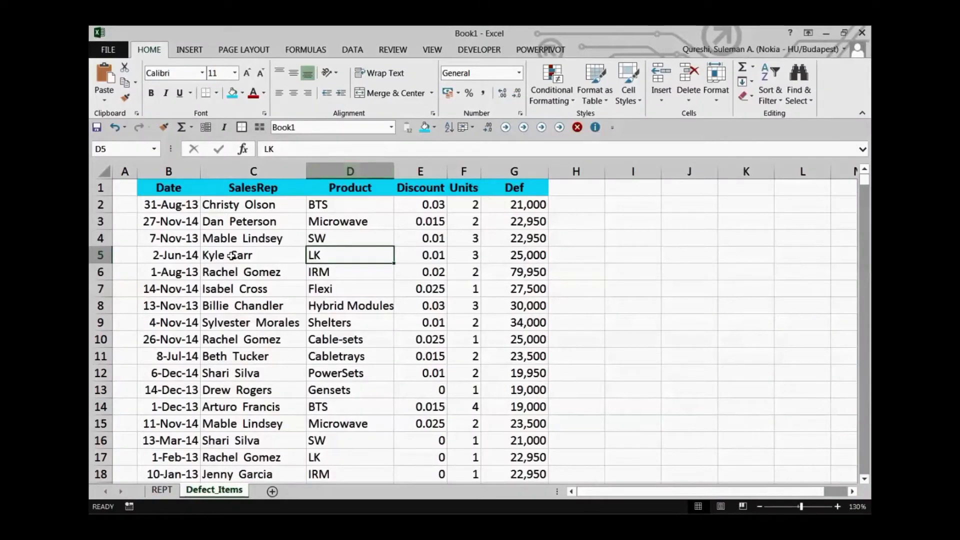
Select columns B through G of the Defect_Items data.
click(231, 256)
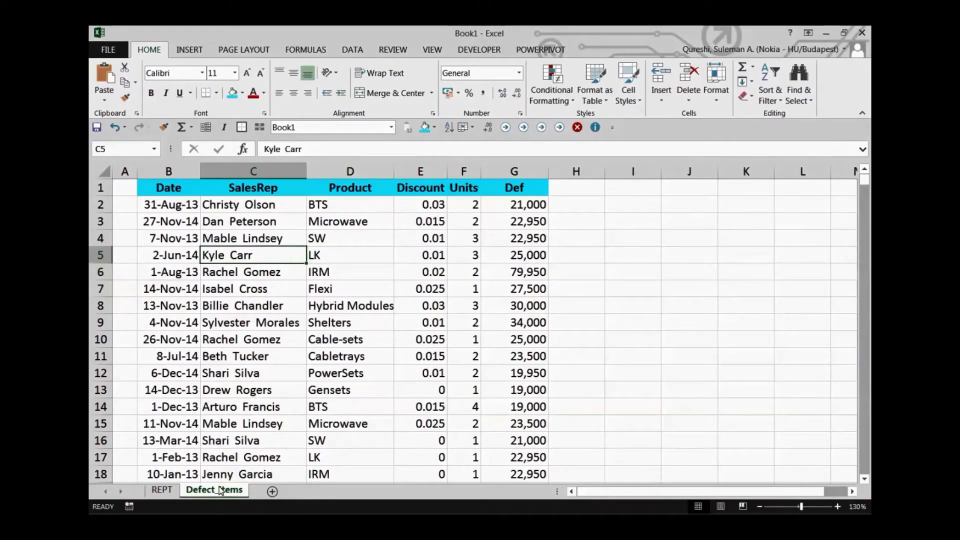
click(165, 220)
click(515, 172)
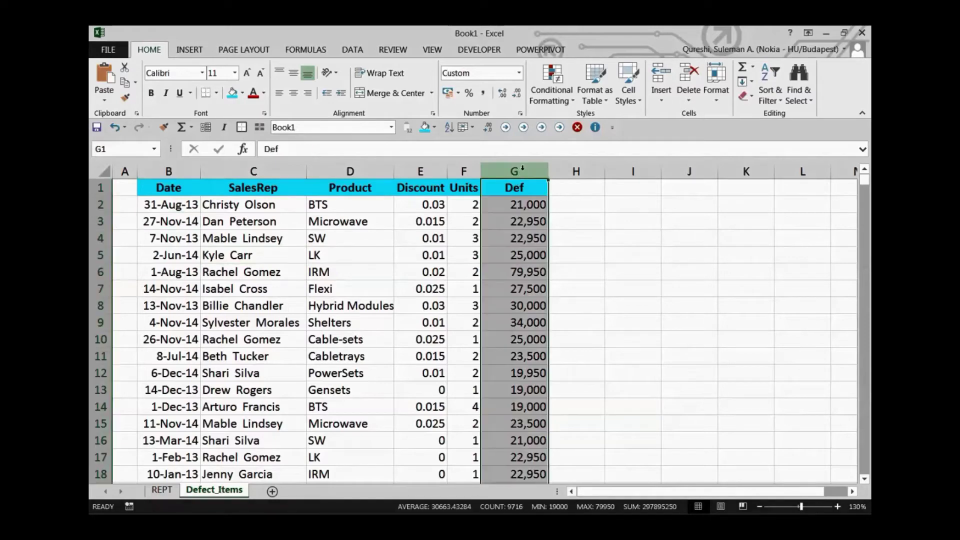
click(572, 206)
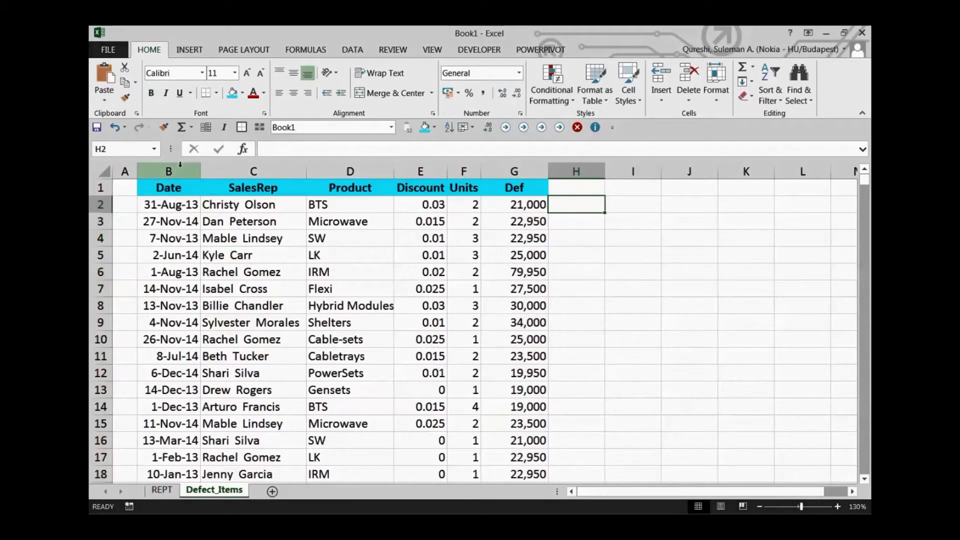
drag(180, 167, 520, 171)
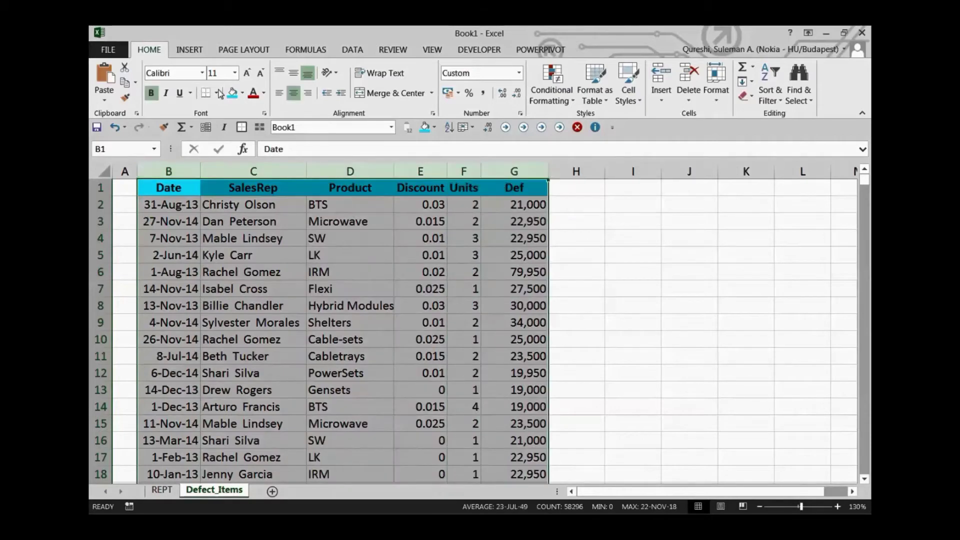
Create a PivotTable on a new sheet named KPI with SalesRep as row labels.
click(190, 52)
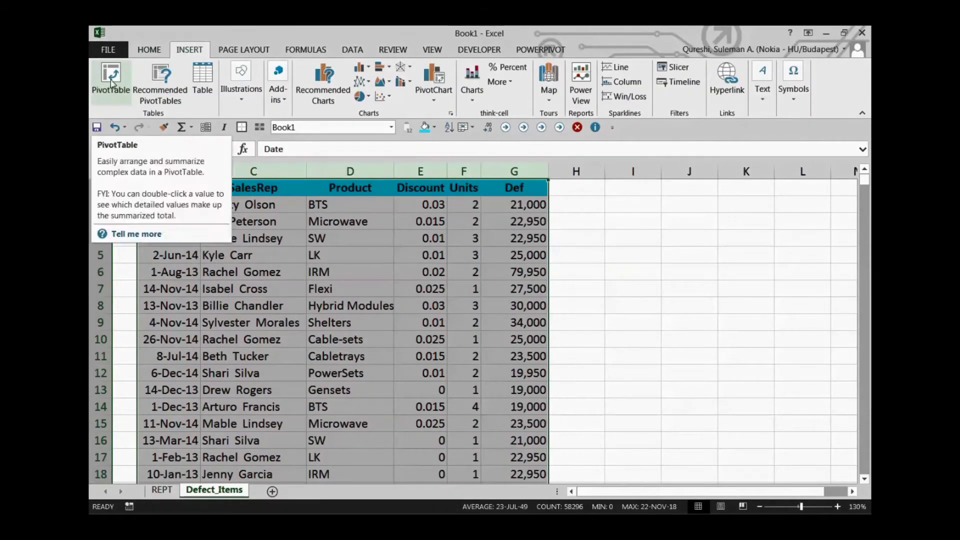
click(100, 95)
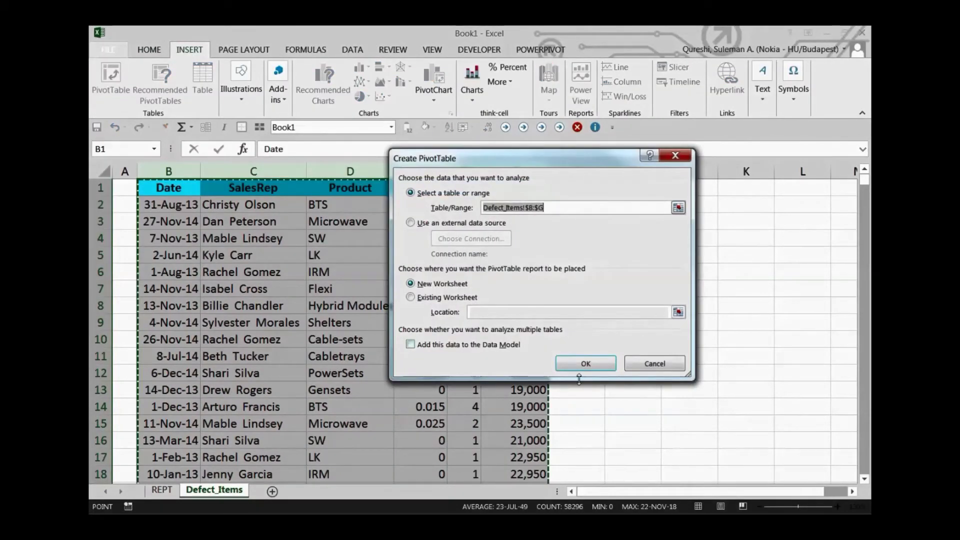
click(585, 364)
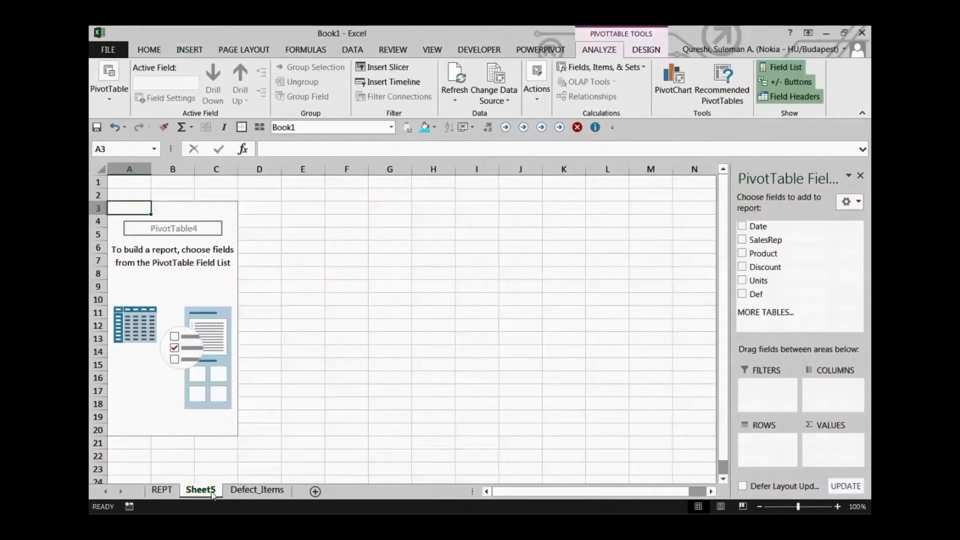
double_click(214, 491)
text(KPI)
key(Return)
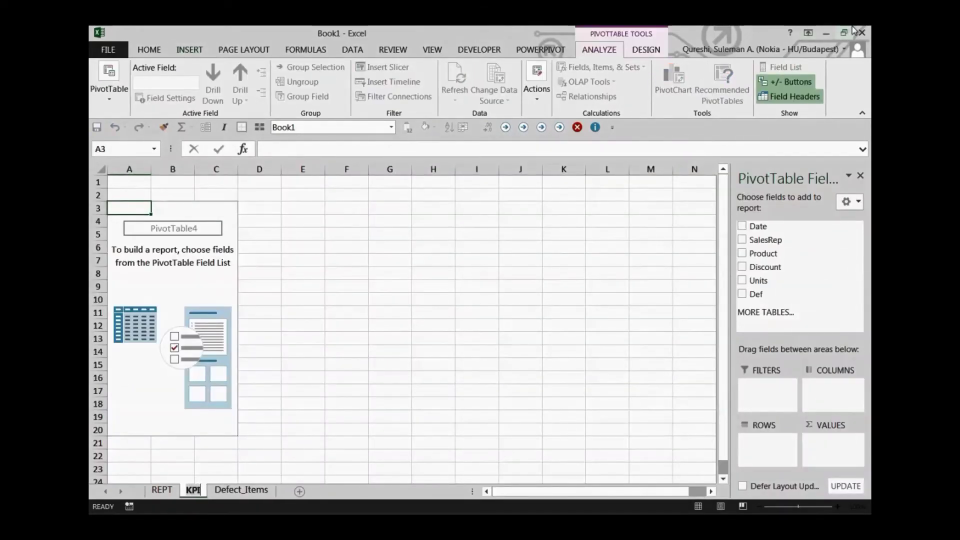
click(154, 219)
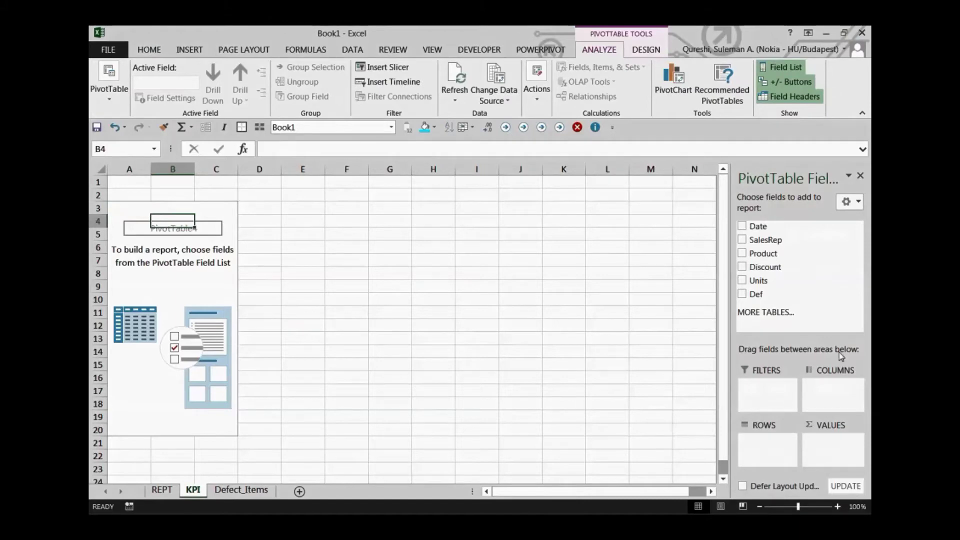
click(742, 240)
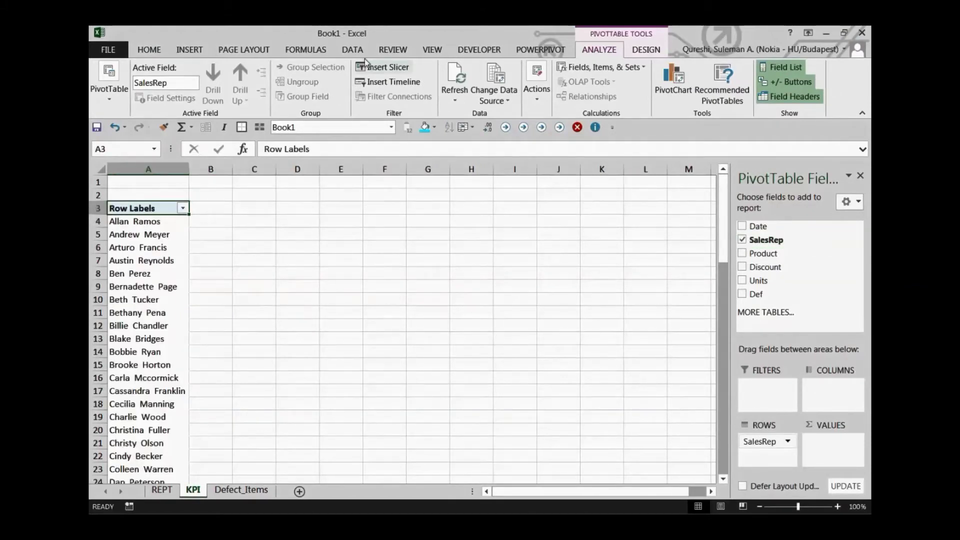
Add a SalesRep slicer and put Count of Def in the pivot's values.
click(382, 67)
click(471, 186)
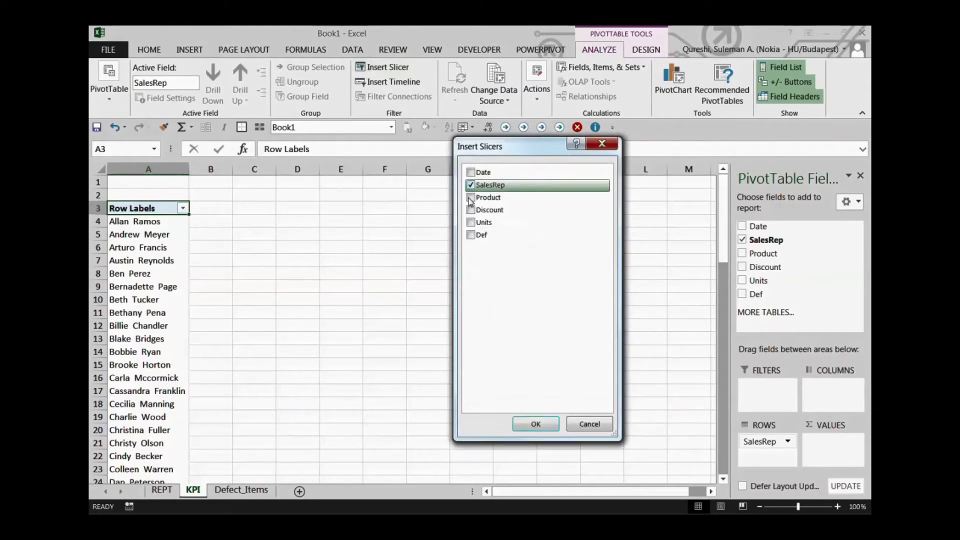
click(535, 424)
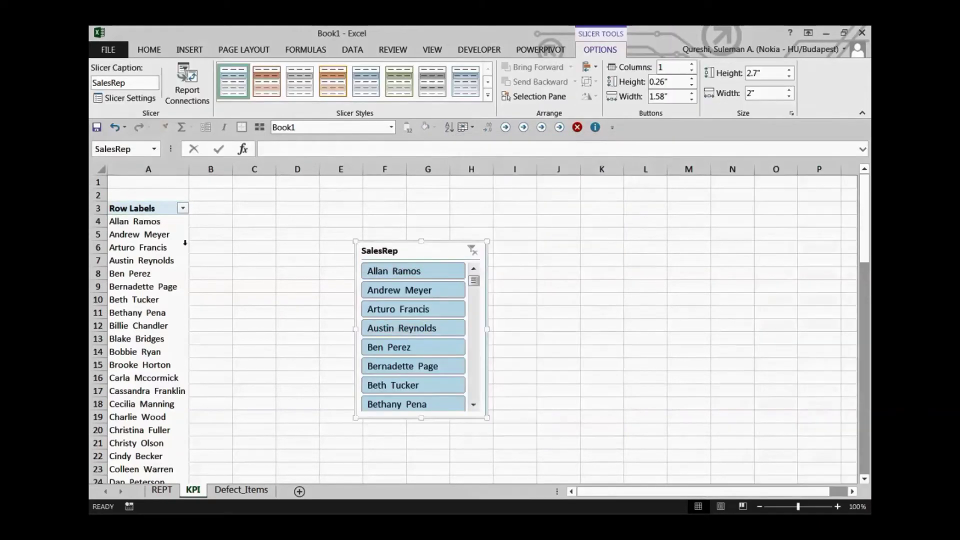
click(146, 247)
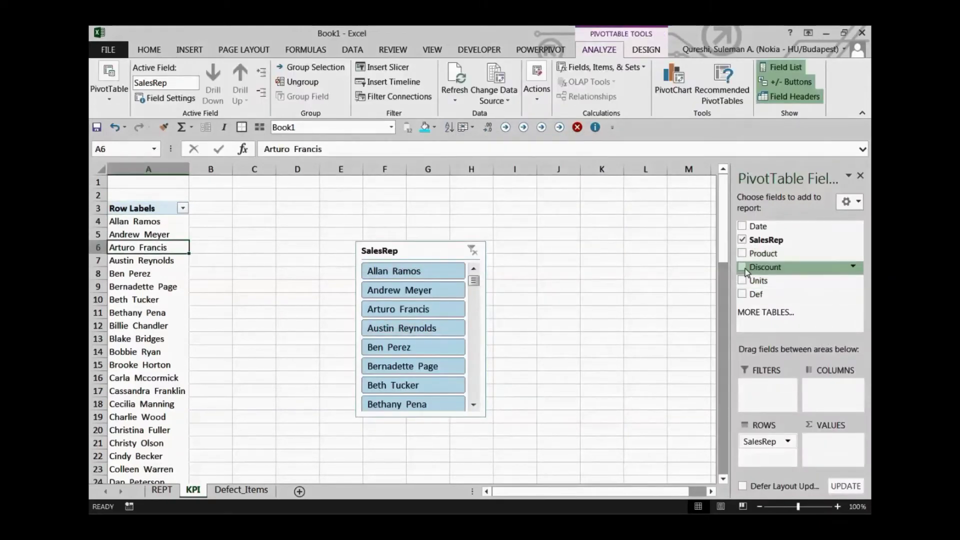
drag(756, 294, 850, 448)
click(202, 236)
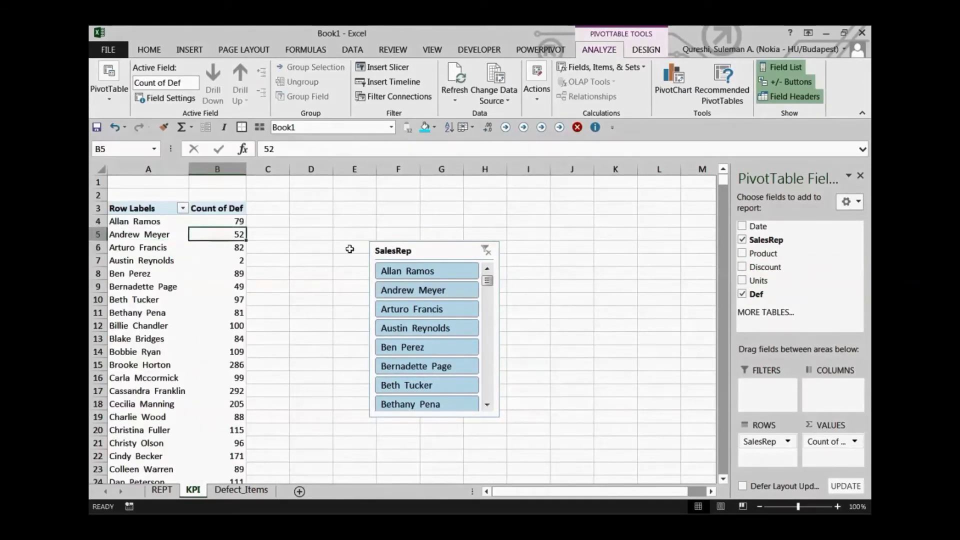
click(390, 270)
drag(368, 250, 124, 269)
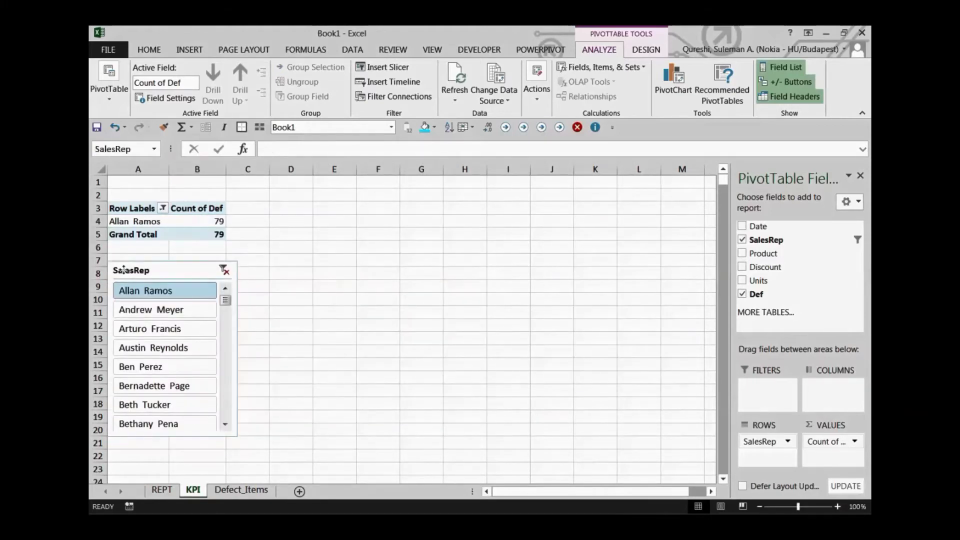
click(252, 259)
click(378, 221)
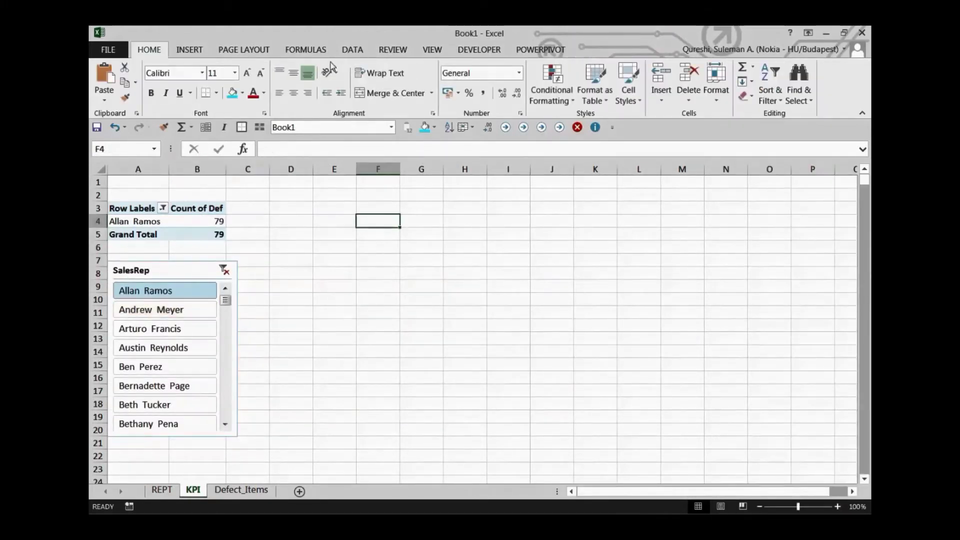
click(186, 50)
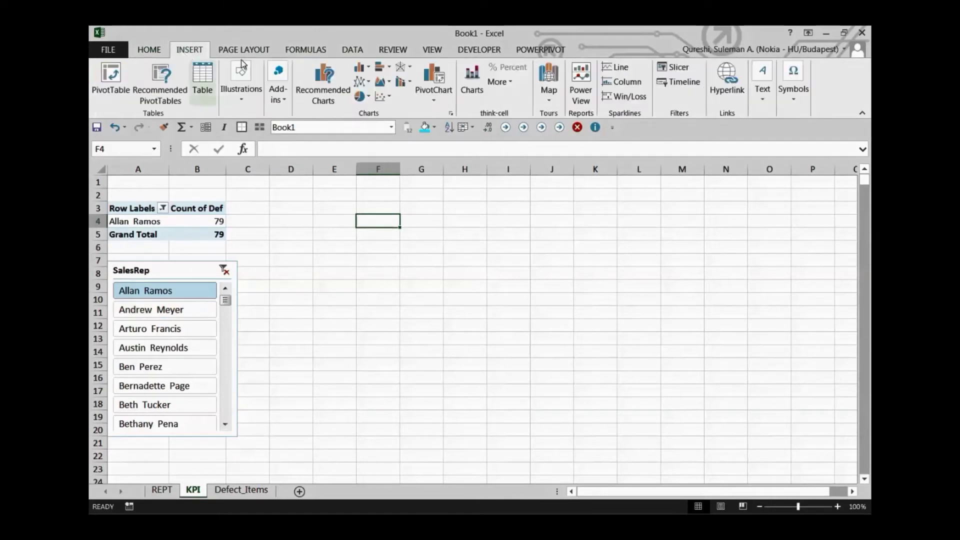
Insert the Gauge add-in from My Apps, linked to grand total cell B5, reading 79.
click(283, 105)
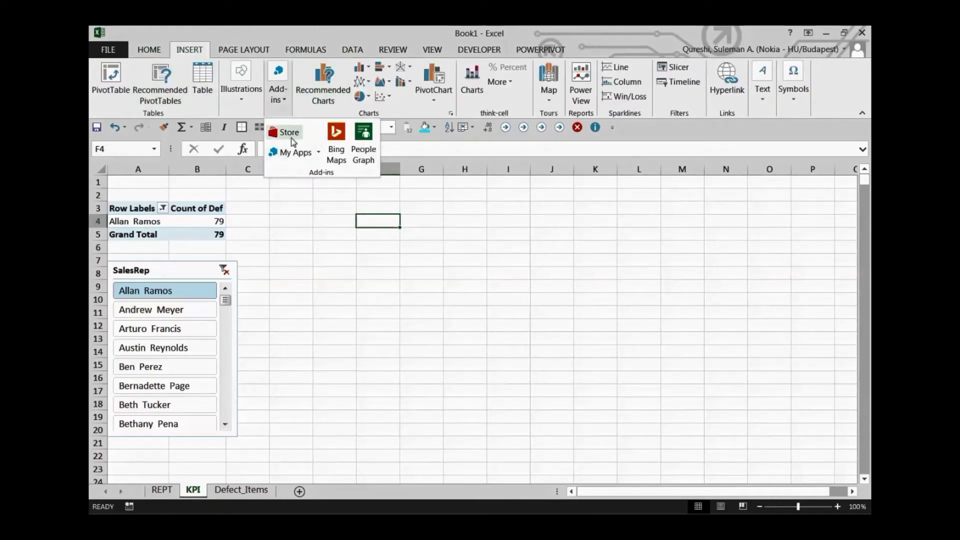
click(318, 152)
click(330, 220)
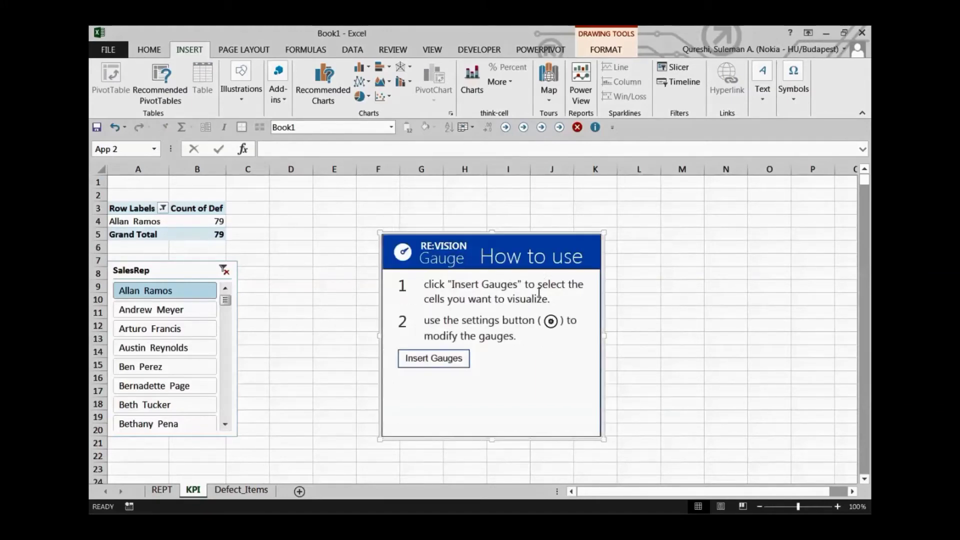
click(433, 358)
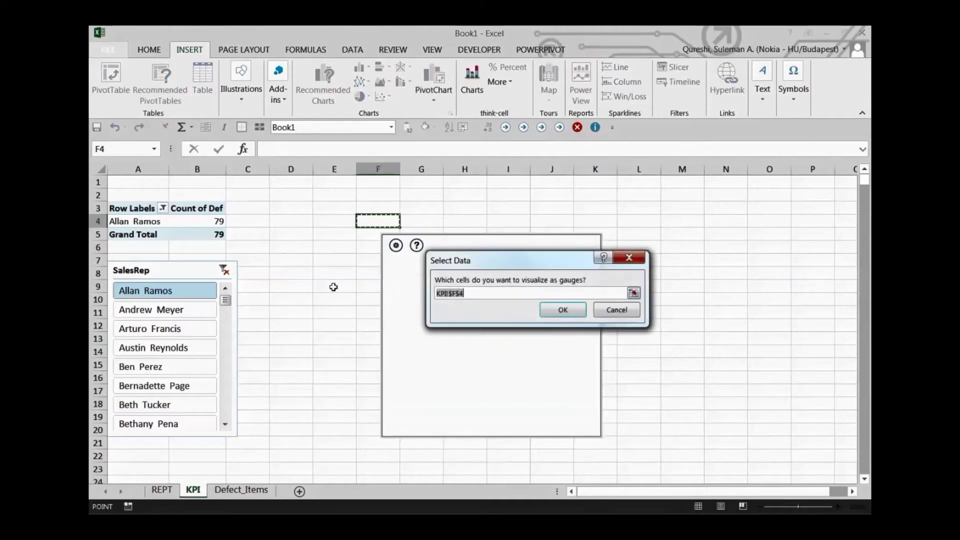
click(220, 233)
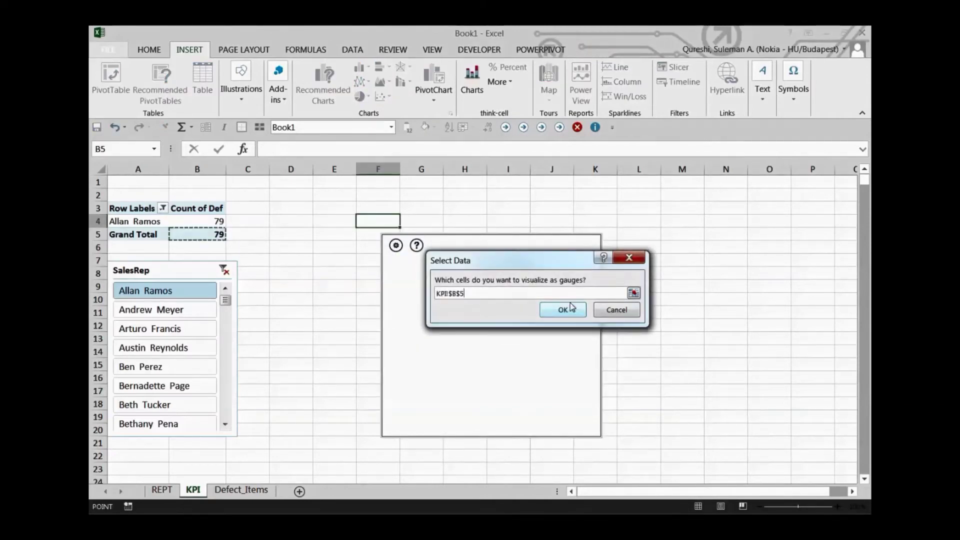
click(570, 310)
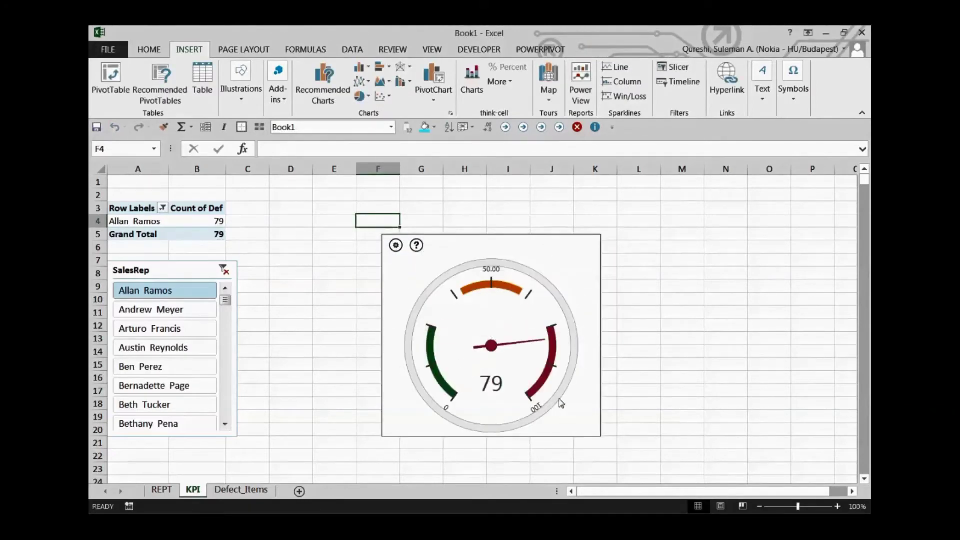
click(364, 261)
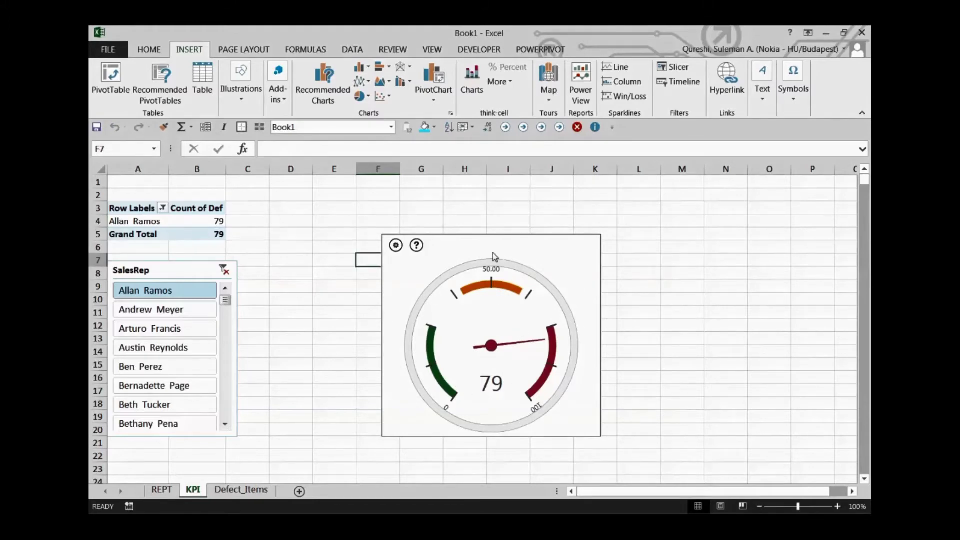
click(182, 309)
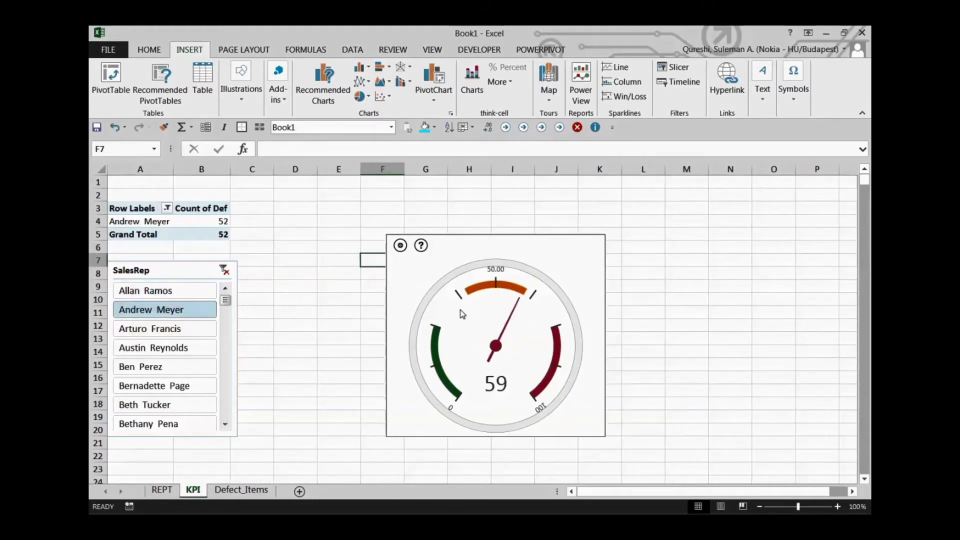
click(181, 329)
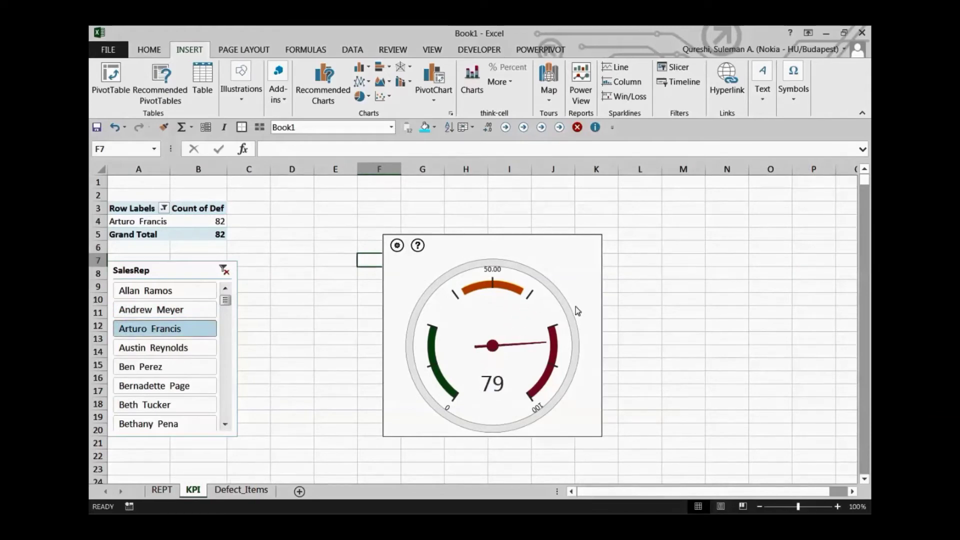
click(173, 348)
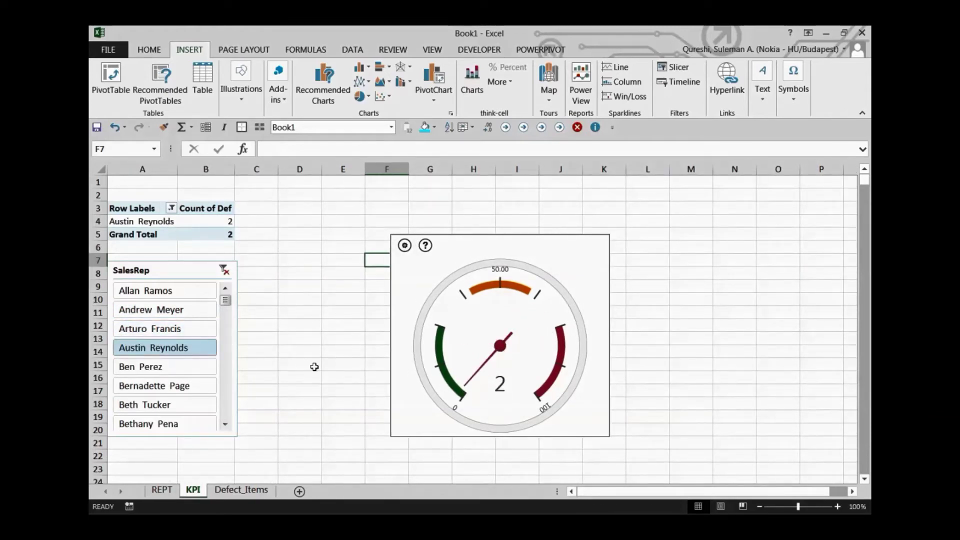
click(142, 367)
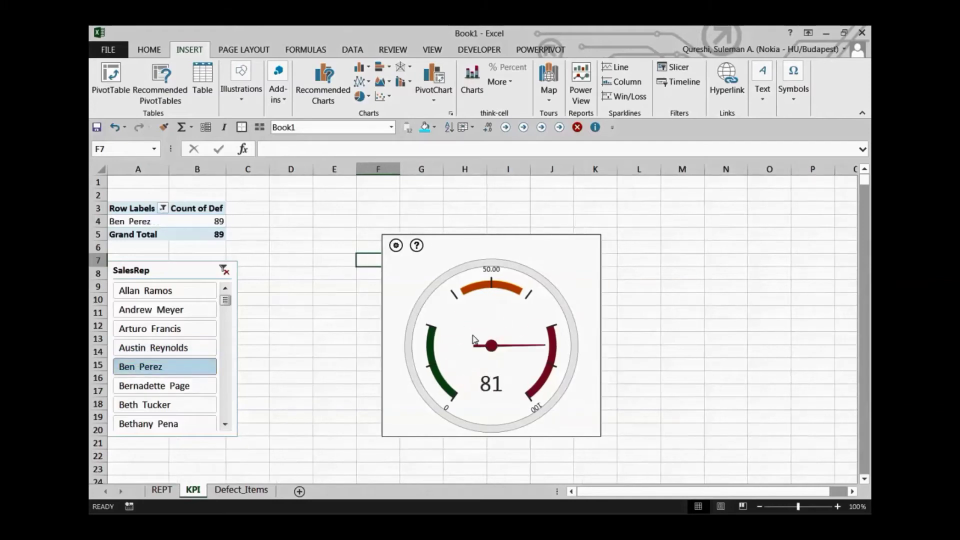
click(188, 383)
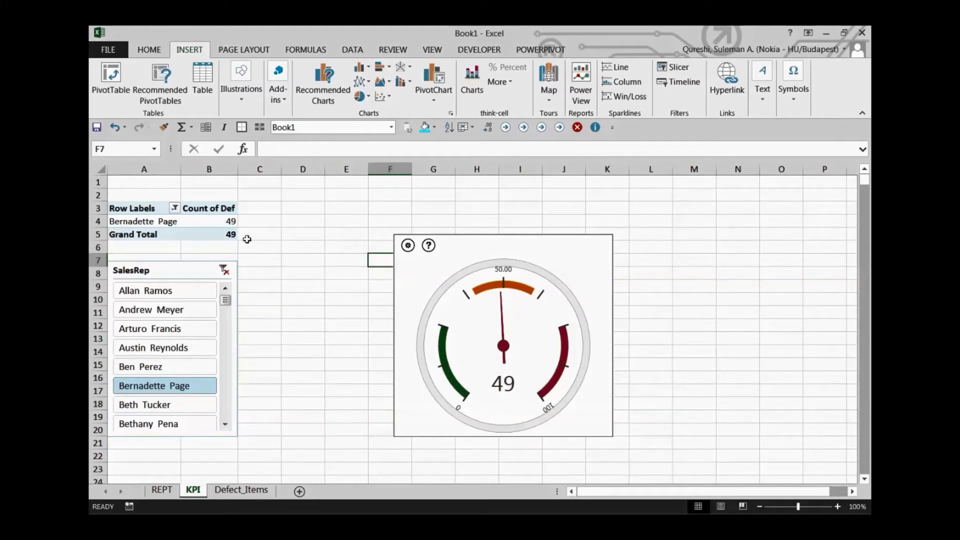
click(172, 293)
click(169, 311)
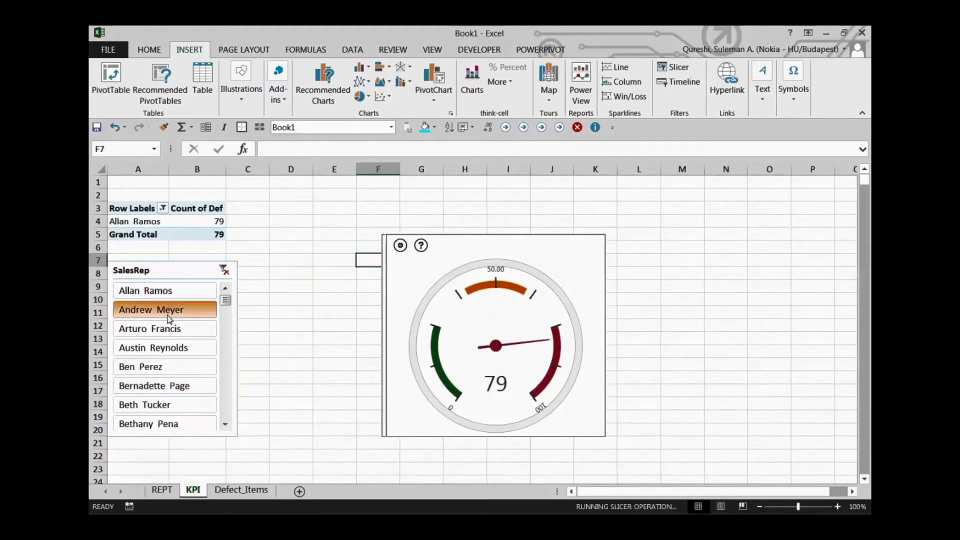
click(168, 328)
click(166, 346)
click(164, 361)
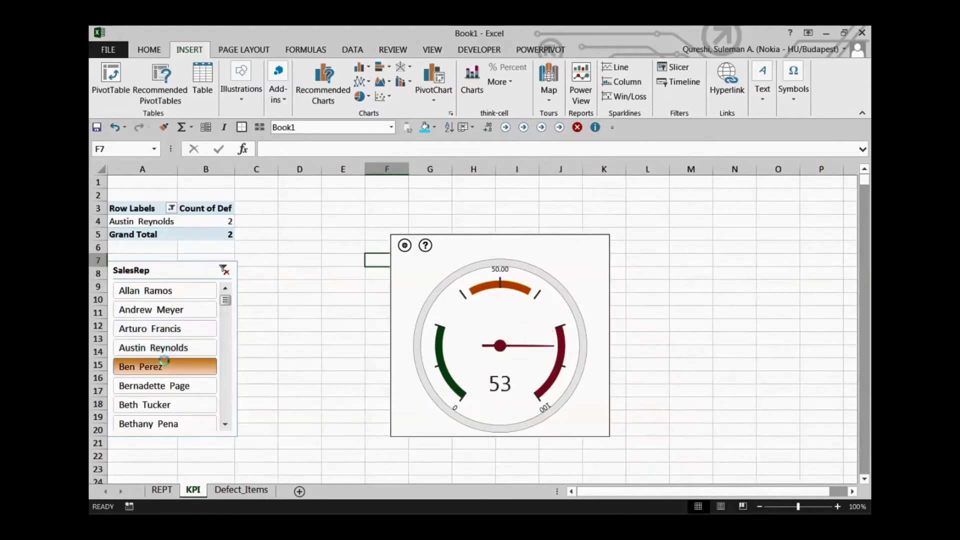
click(165, 385)
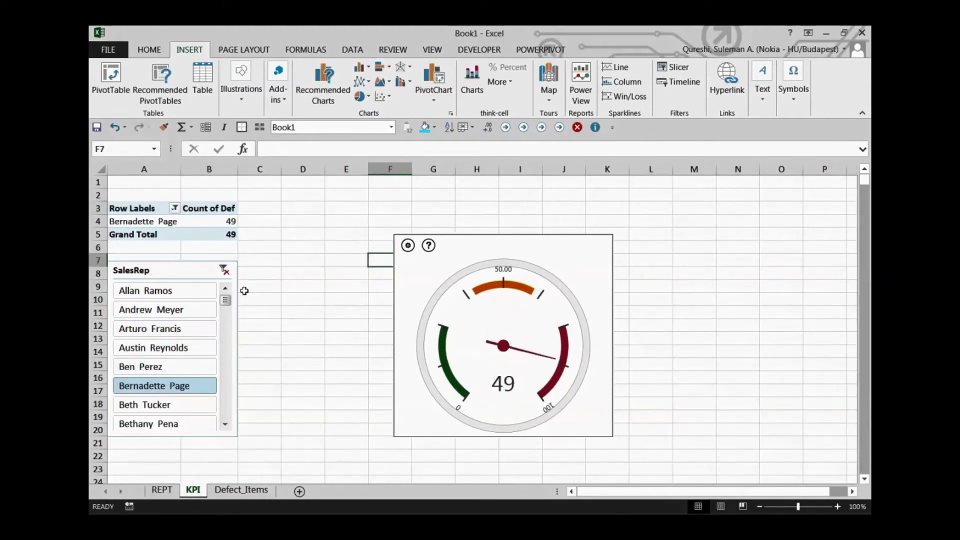
click(183, 367)
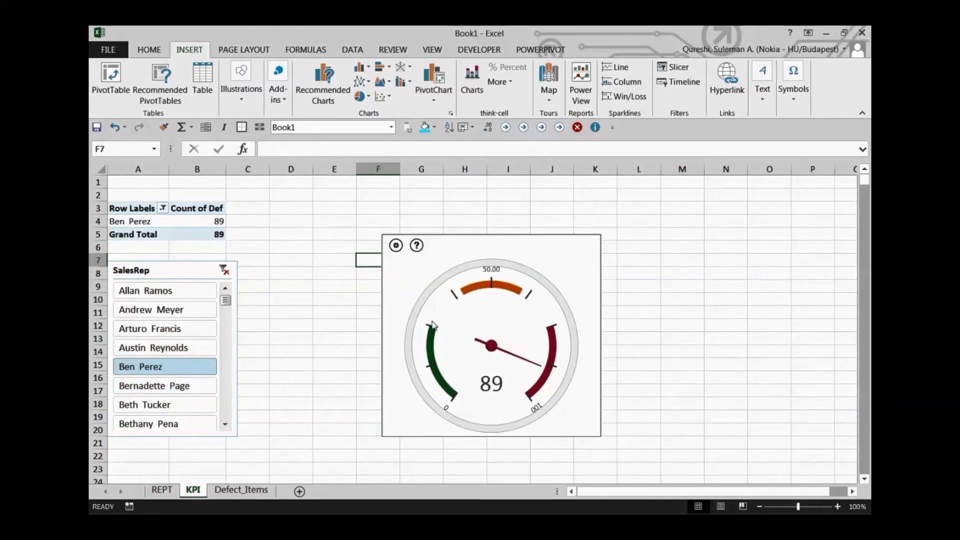
click(328, 220)
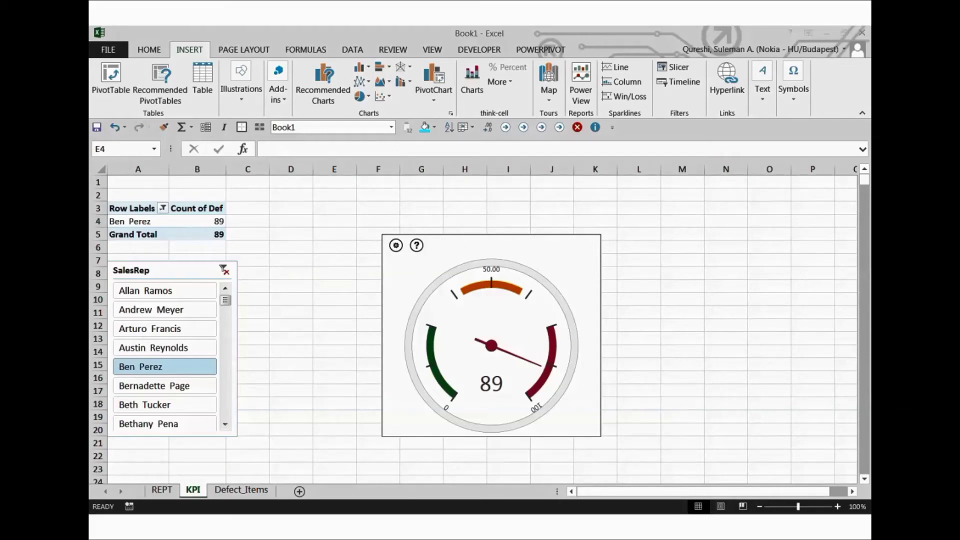
click(682, 299)
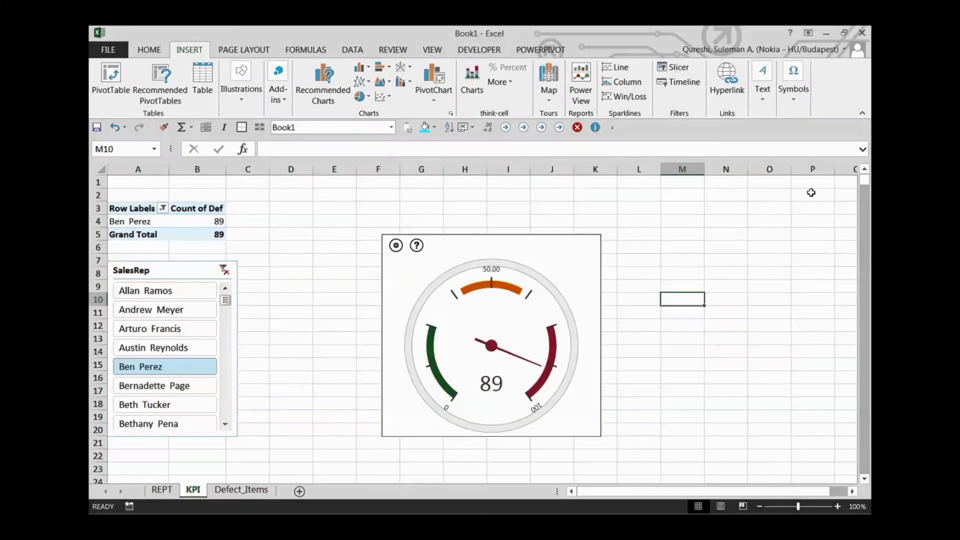
click(396, 245)
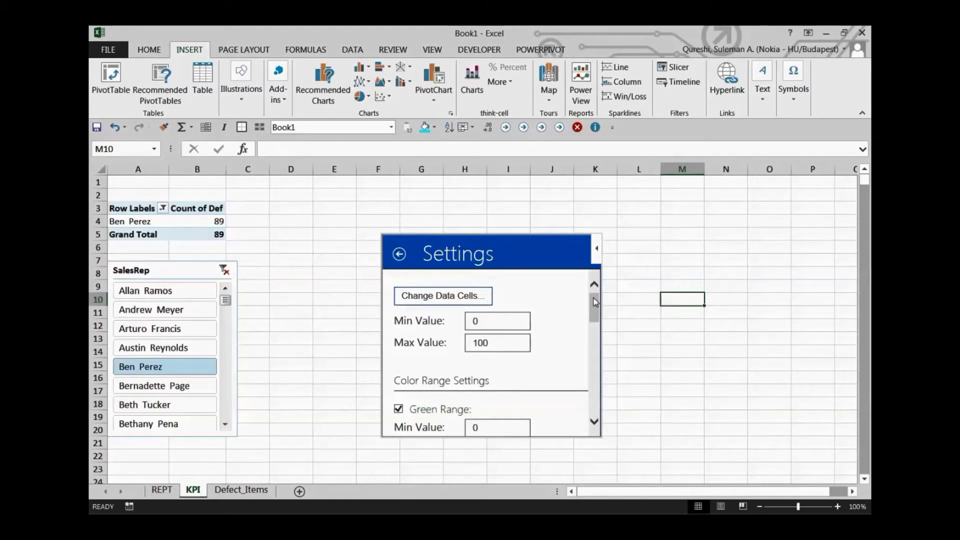
drag(482, 319, 464, 317)
drag(495, 344, 467, 344)
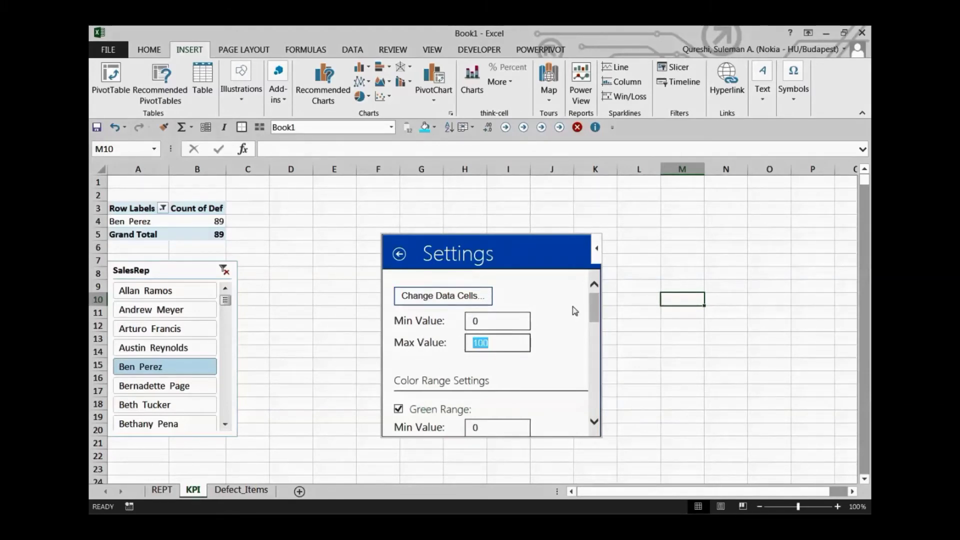
scroll(575, 315, down, 3)
drag(491, 300, 457, 300)
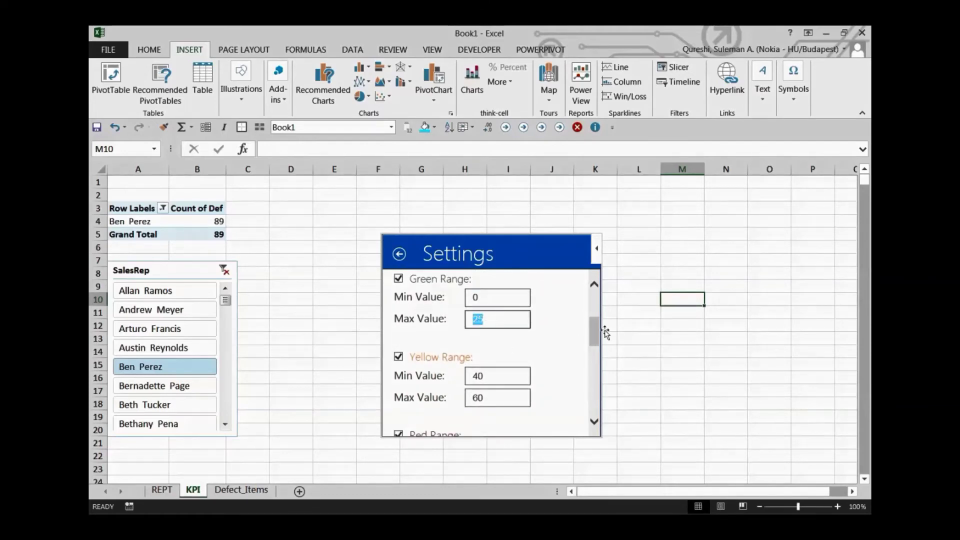
drag(597, 331, 597, 342)
mouse_move(492, 321)
mouse_down()
mouse_move(448, 318)
mouse_move(479, 324)
mouse_up()
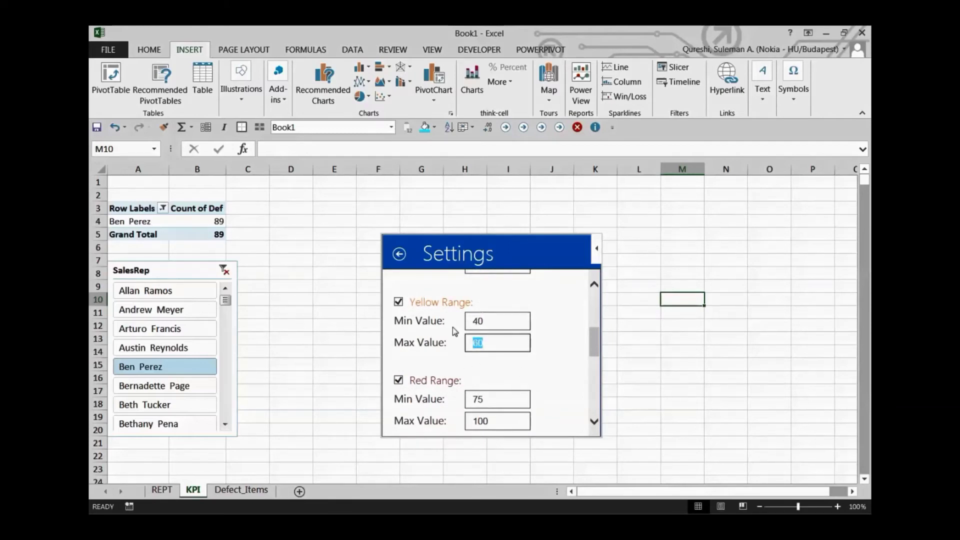
drag(594, 348, 588, 369)
drag(495, 281, 469, 308)
mouse_move(593, 367)
mouse_down()
mouse_move(580, 384)
mouse_move(593, 382)
mouse_up()
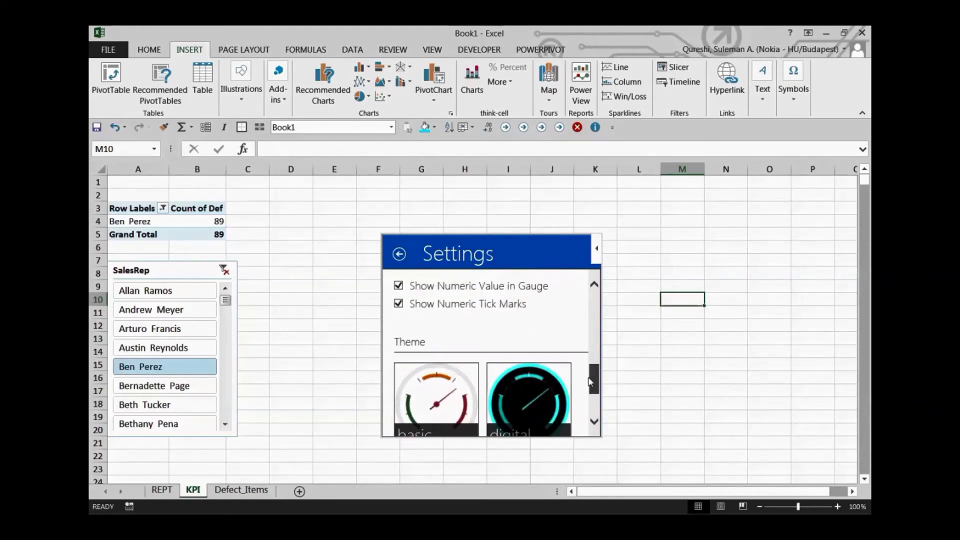
click(398, 286)
click(402, 288)
drag(598, 376, 598, 395)
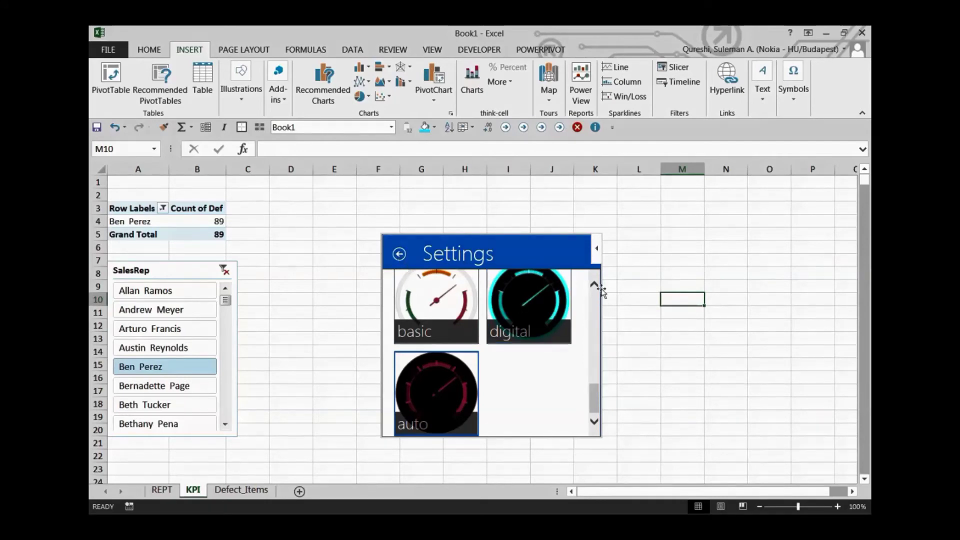
click(399, 254)
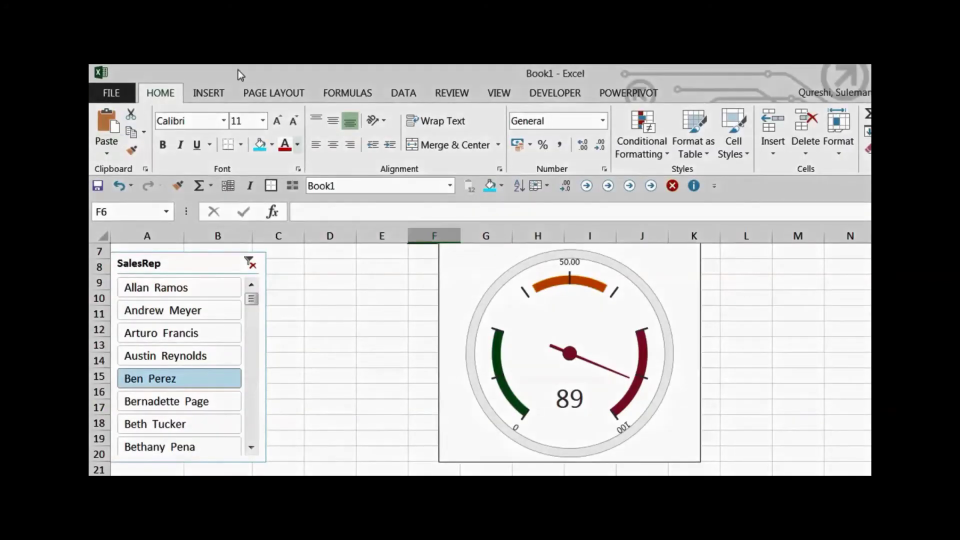
Look over My Apps under Insert > Add-ins, then open the Office Store.
click(211, 93)
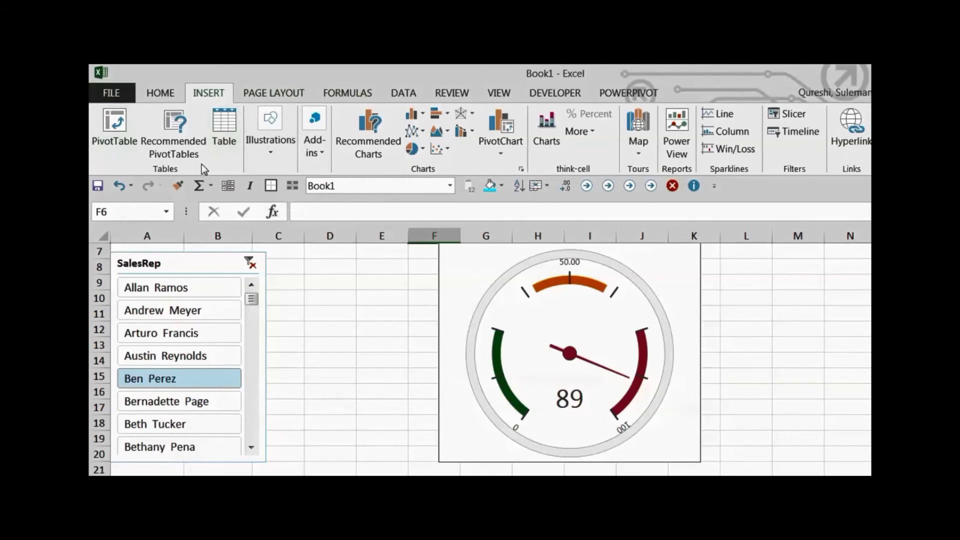
click(320, 154)
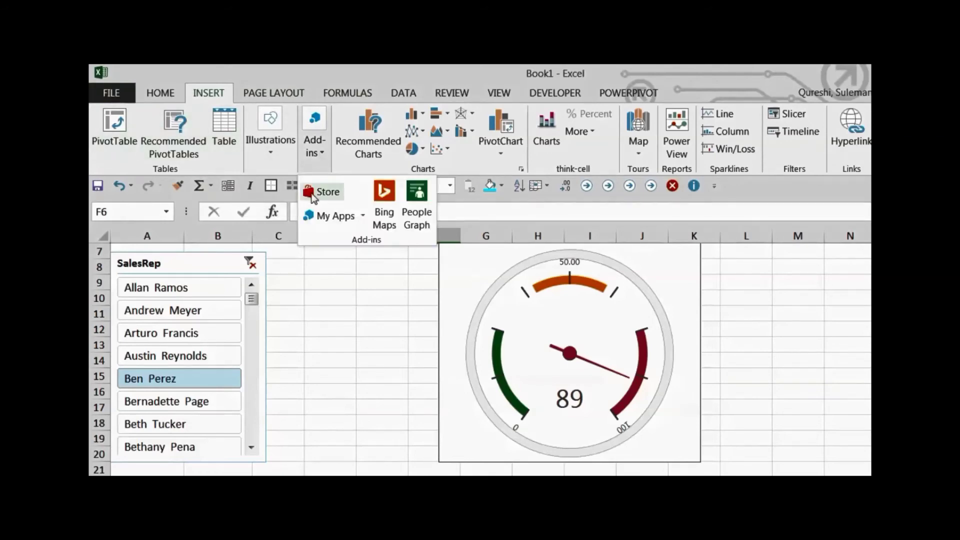
click(362, 219)
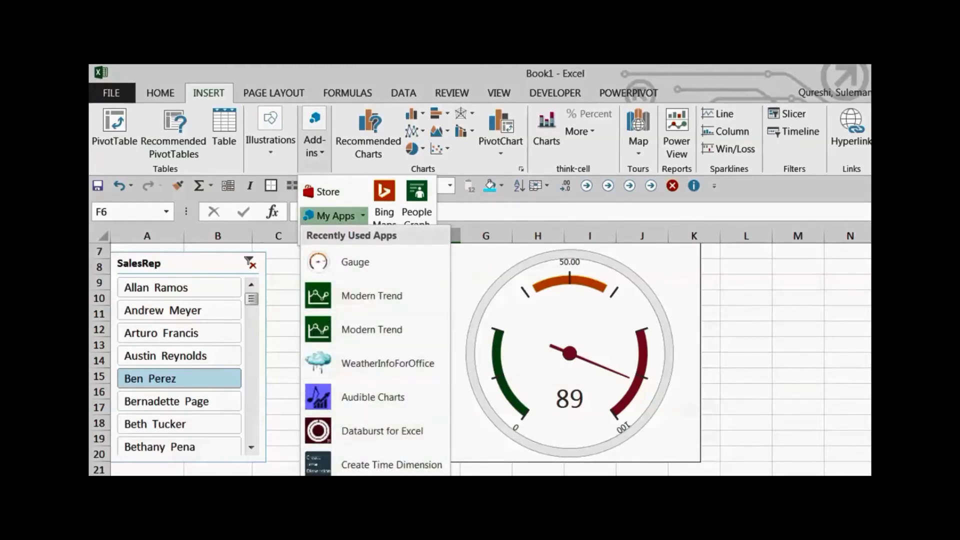
click(360, 213)
click(334, 196)
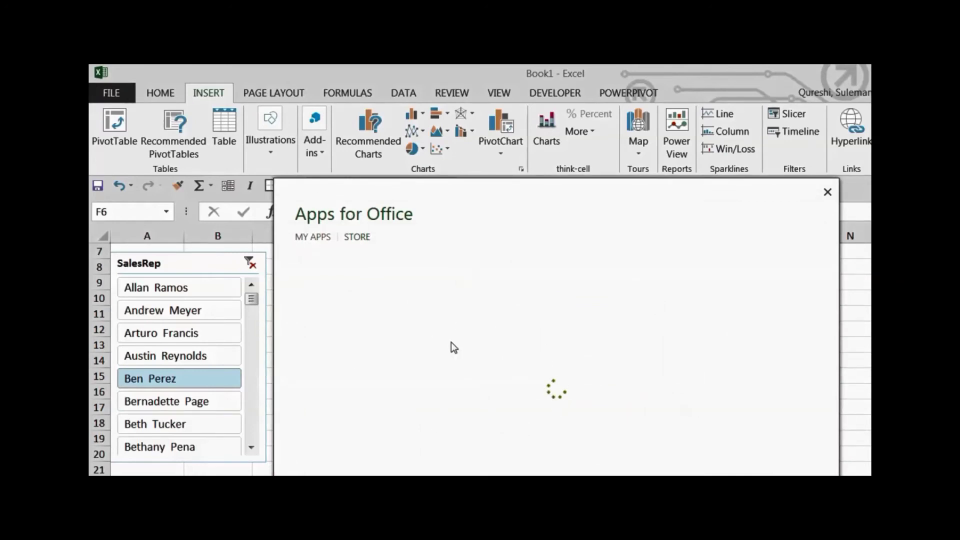
Reposition the Apps for Office window, scroll its list, and pick the CRM category.
drag(460, 189, 375, 102)
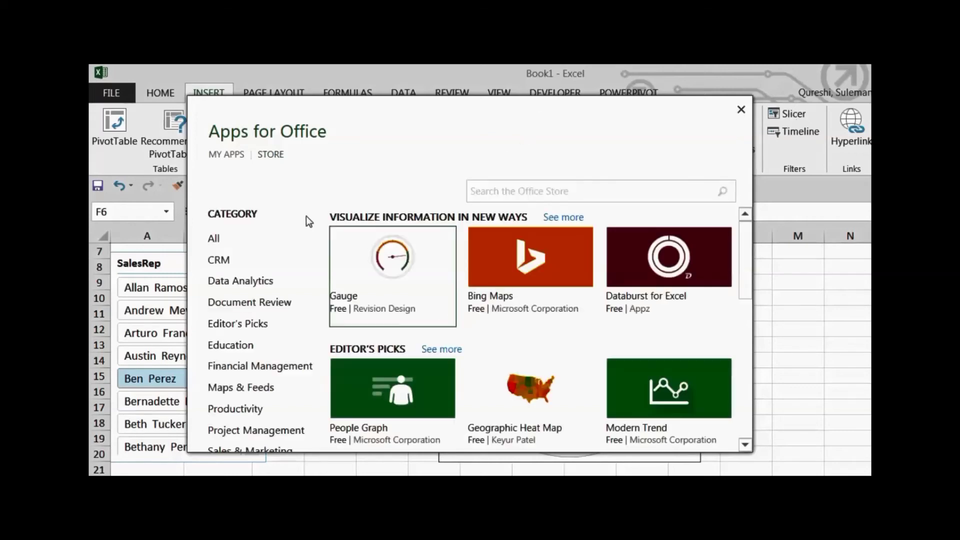
mouse_move(746, 234)
mouse_down()
mouse_move(746, 390)
mouse_move(746, 221)
mouse_up()
click(219, 260)
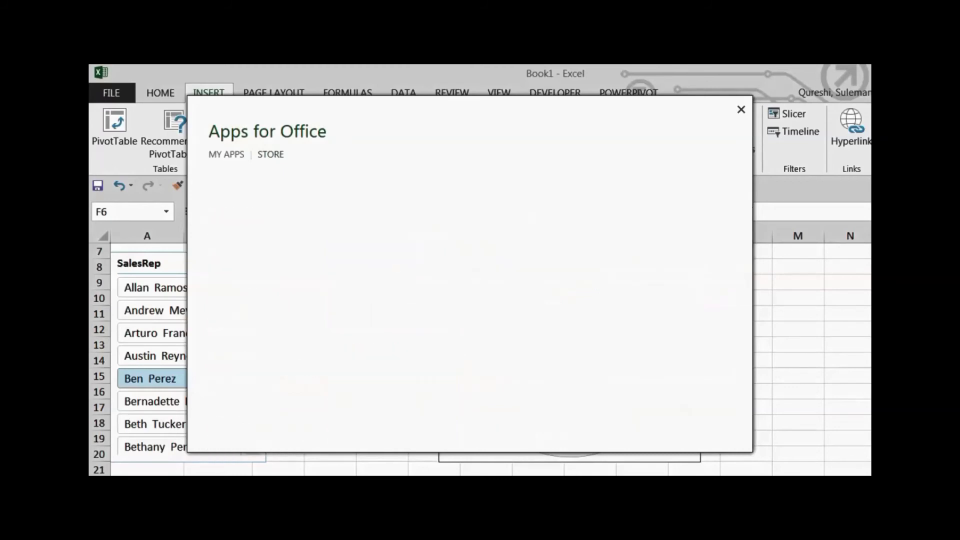